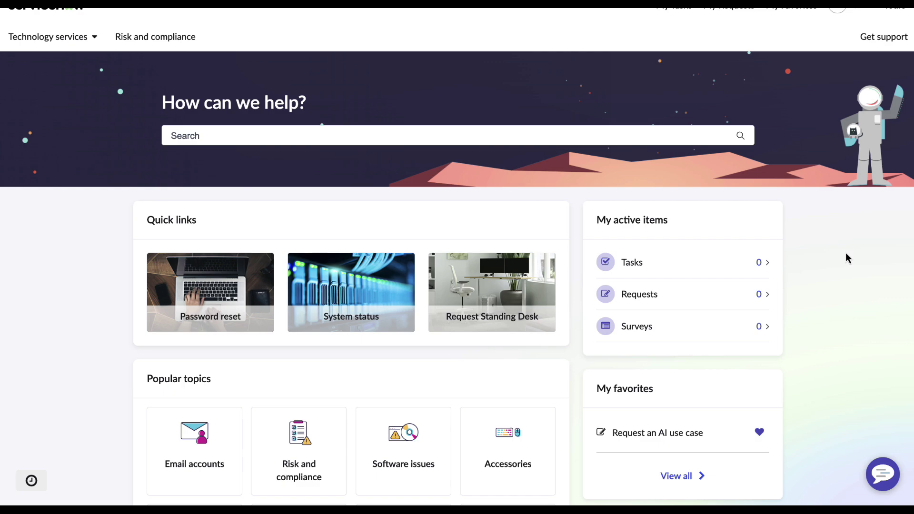
# Open the saved AI Based Credit Scoring for Loan Approvals draft request and scroll through its details
pyautogui.click(649, 436)
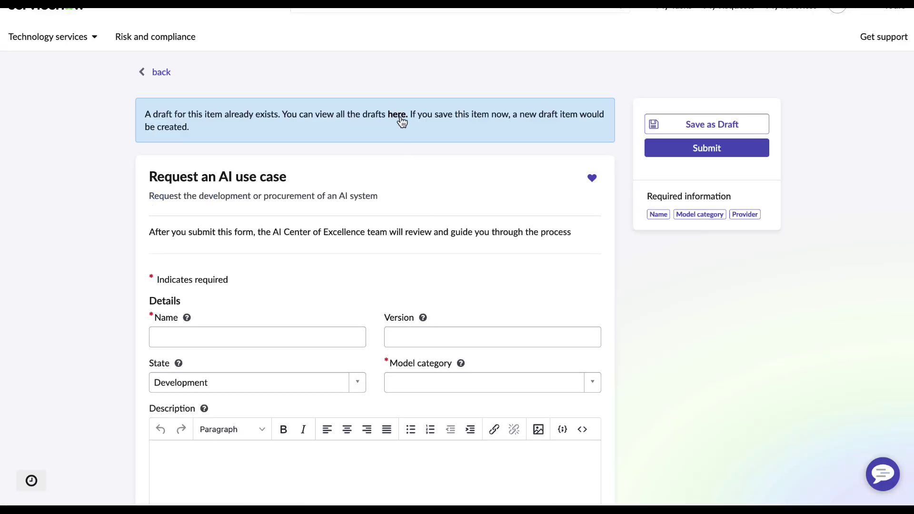
pyautogui.click(398, 115)
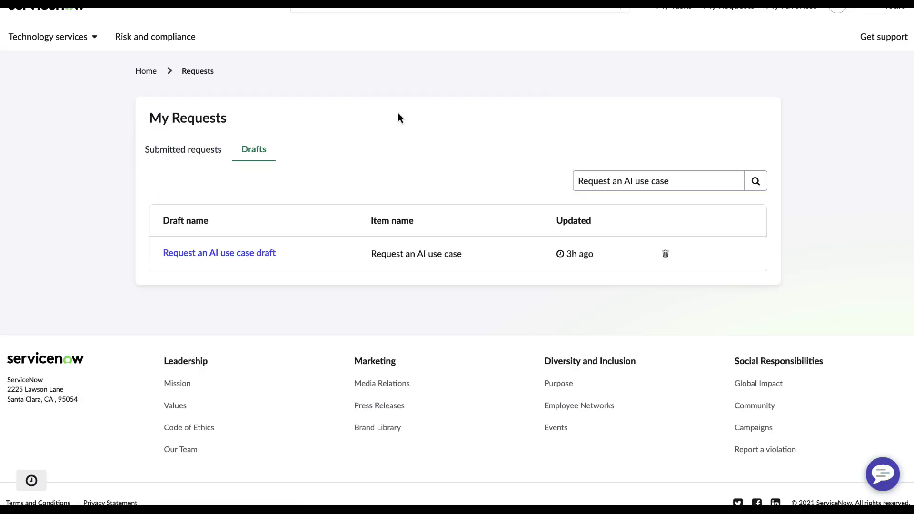
pyautogui.click(236, 254)
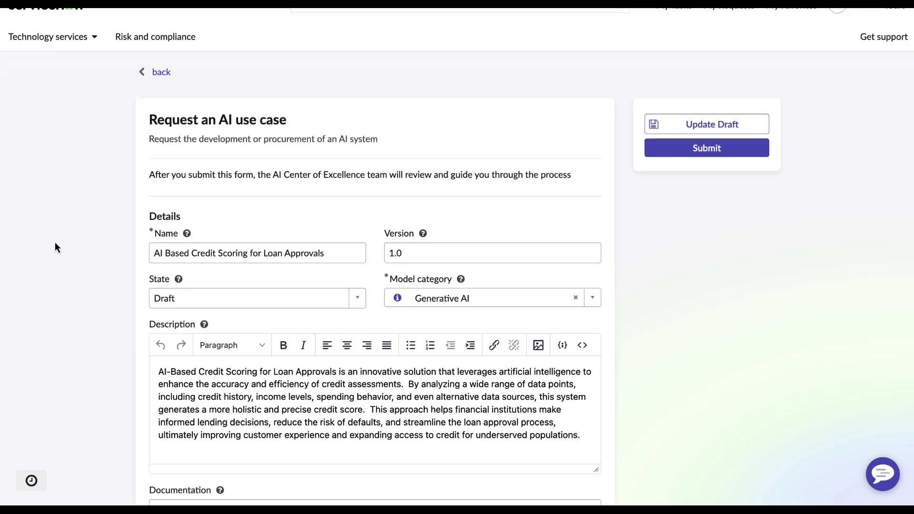
pyautogui.scroll(-3, 55, 245)
pyautogui.scroll(-5, 56, 242)
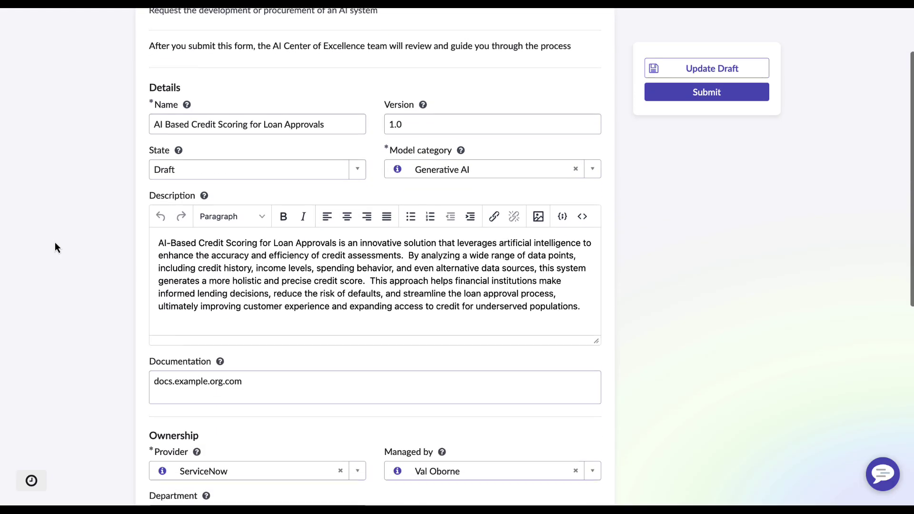
pyautogui.scroll(-3, 55, 243)
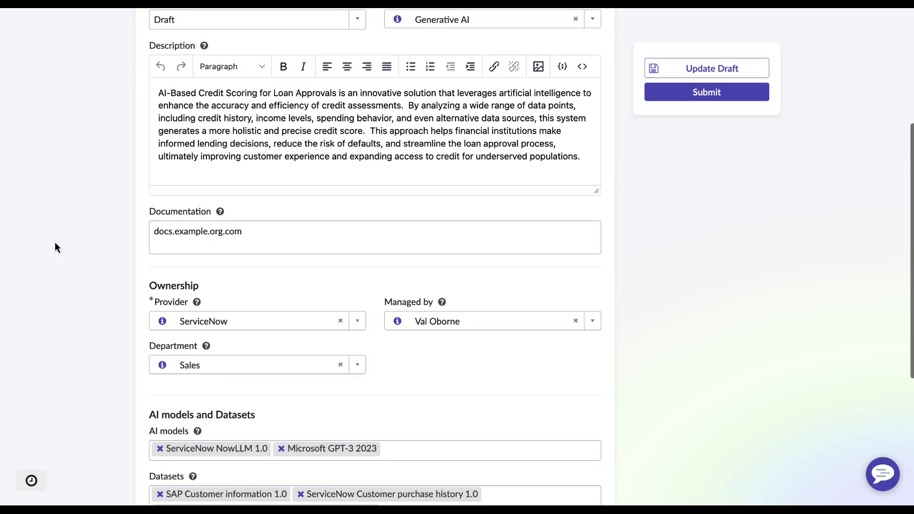
pyautogui.scroll(-1, 55, 247)
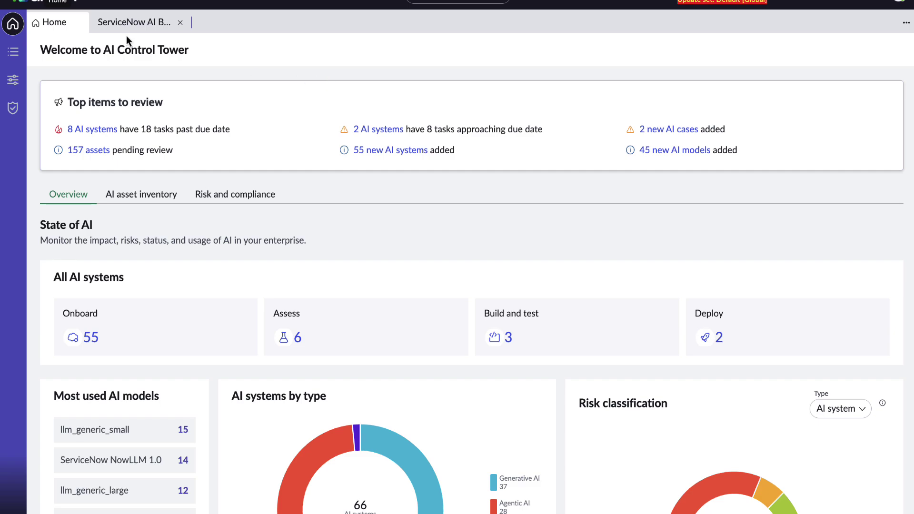
# Open the Credit Scoring for Loan Approvals 1.0 record and expand Assess to show its two completed tasks
pyautogui.click(129, 22)
pyautogui.click(366, 172)
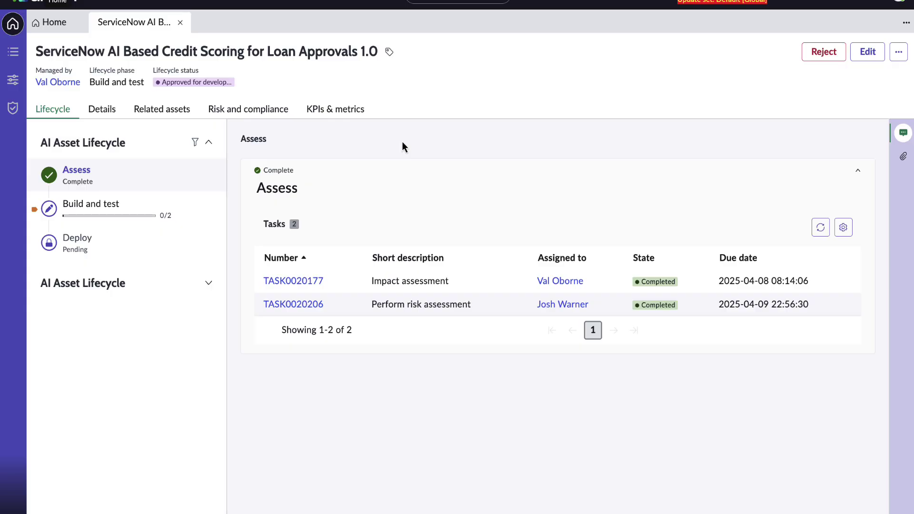
# Review AIA0001003's Non-Discrimination and Transparency answers from TASK0020177, then return to the system's lifecycle
pyautogui.click(313, 279)
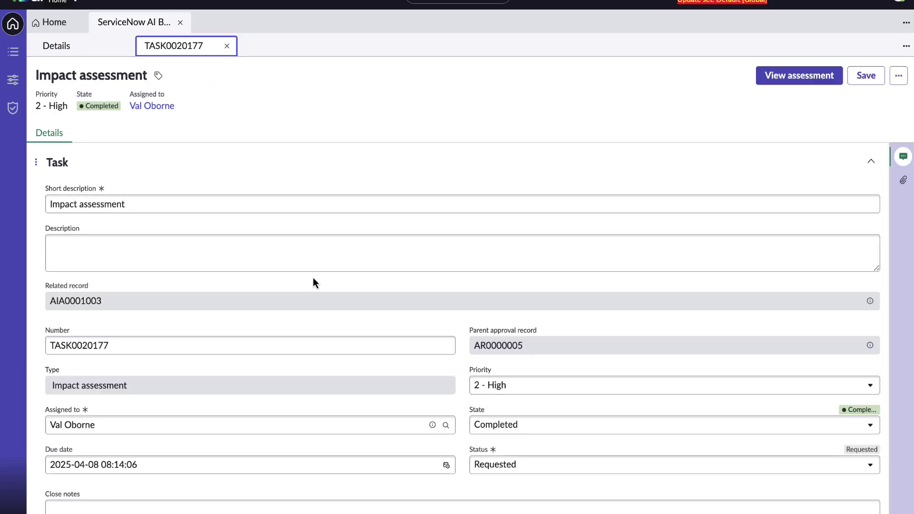
pyautogui.click(767, 78)
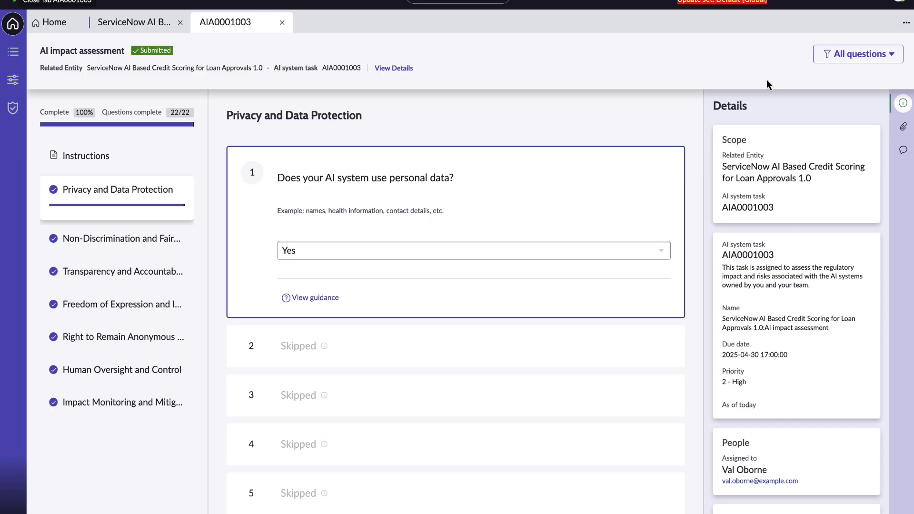
pyautogui.click(107, 248)
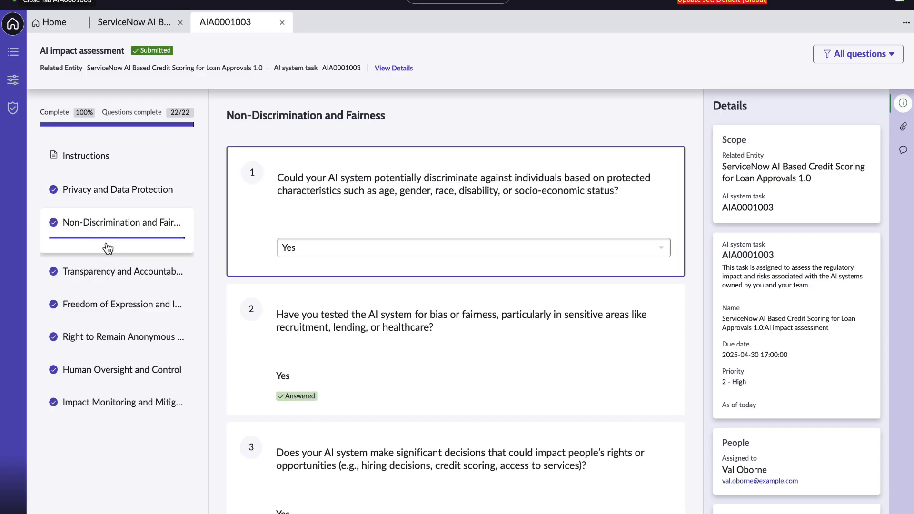
pyautogui.click(102, 278)
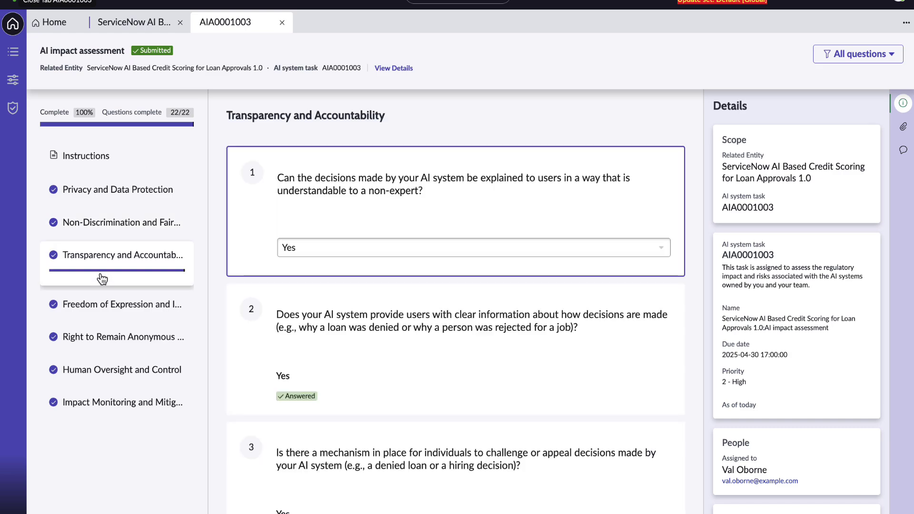
pyautogui.click(130, 25)
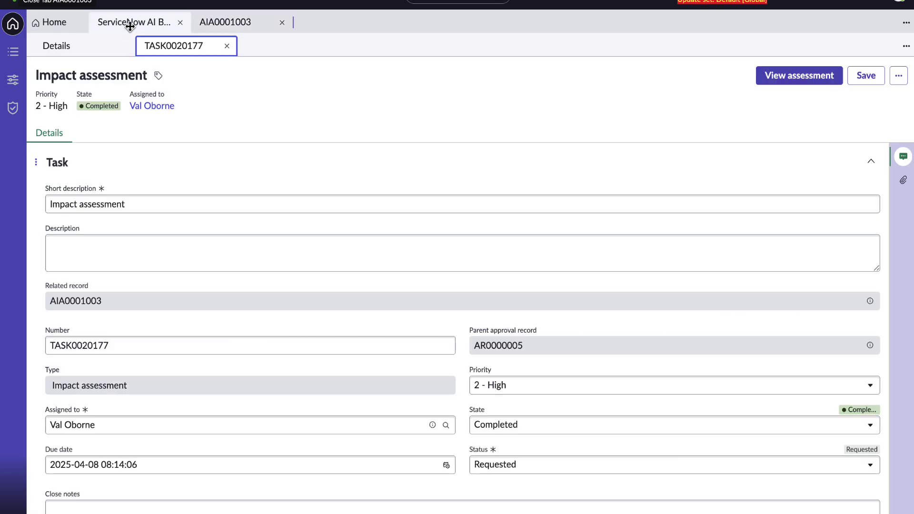
pyautogui.click(66, 49)
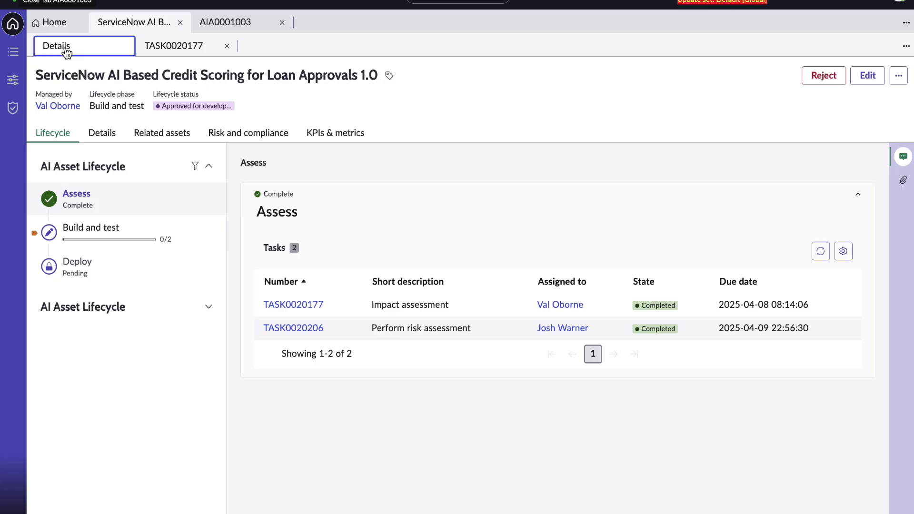
# Check the Build and test plan tasks, then list the system's 19 risks under Risk and compliance
pyautogui.click(124, 224)
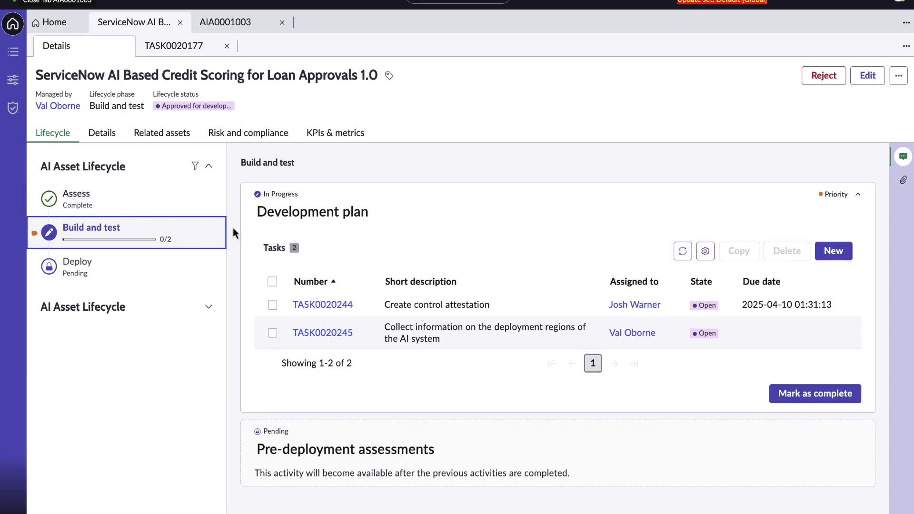
pyautogui.click(247, 135)
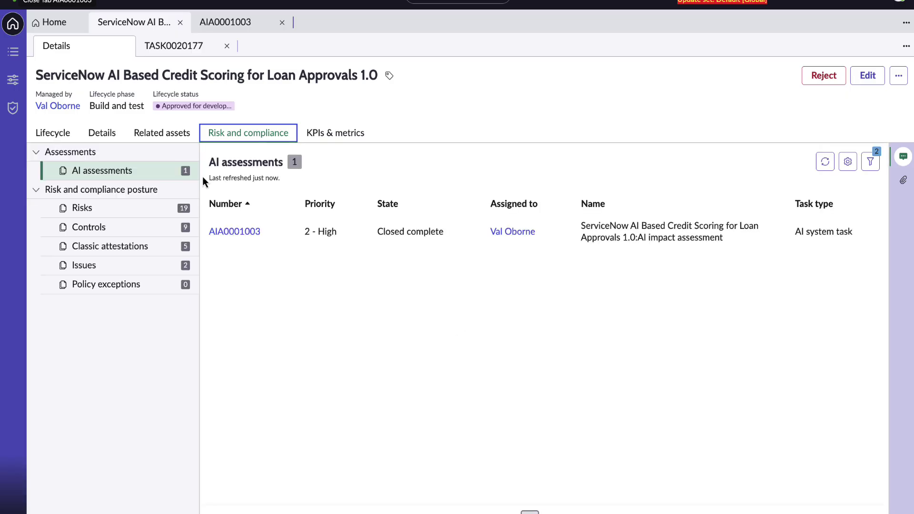
pyautogui.click(157, 213)
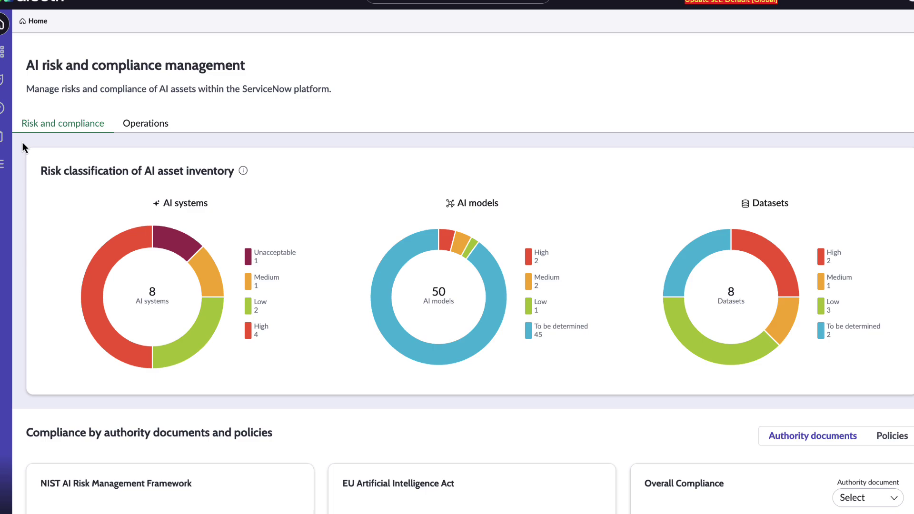
# Open AIS0001003 from the Inventory - AI systems list
pyautogui.click(2, 164)
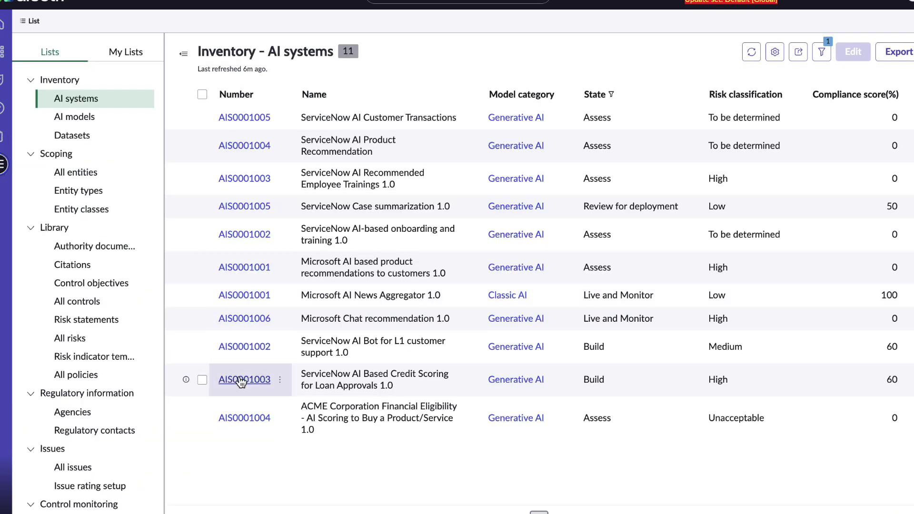
pyautogui.click(241, 381)
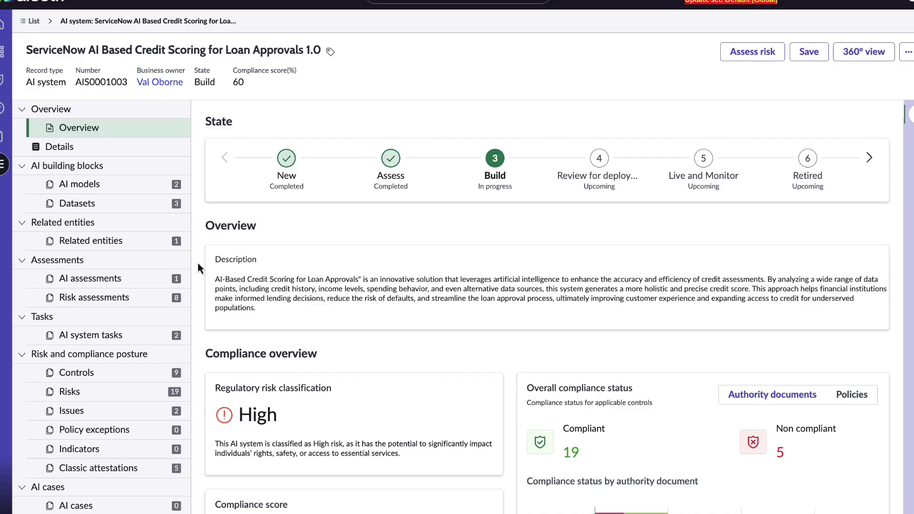
# Switch overall compliance status to Policies (9 compliant, 3 non-compliant) and scroll to the risk heatmap
pyautogui.scroll(-3, 198, 263)
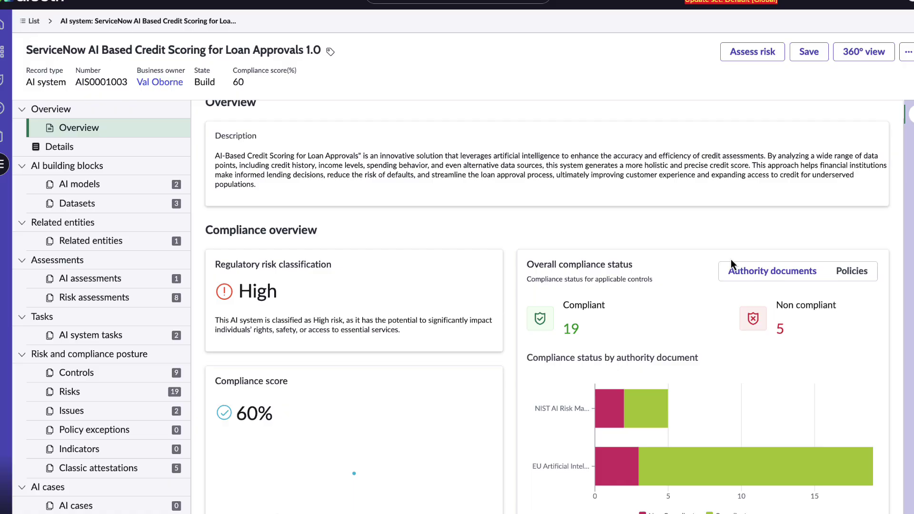
pyautogui.click(838, 273)
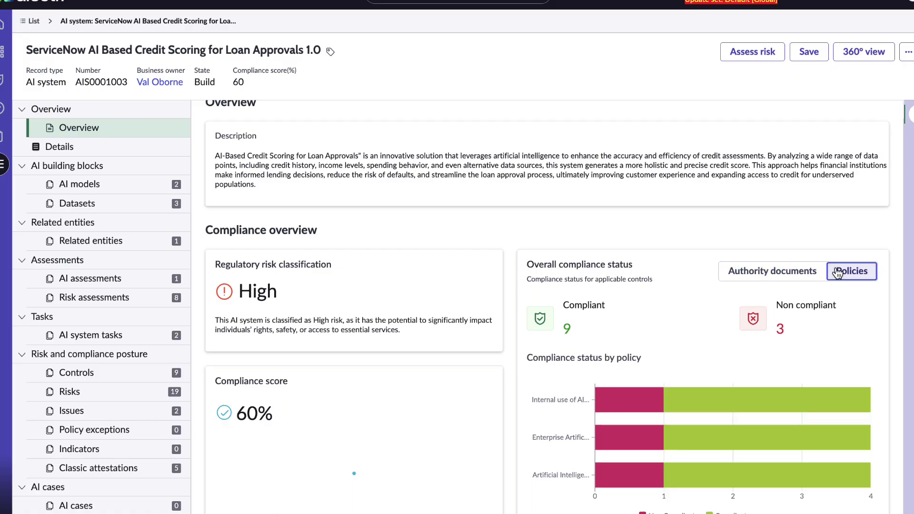
pyautogui.scroll(-3, 895, 282)
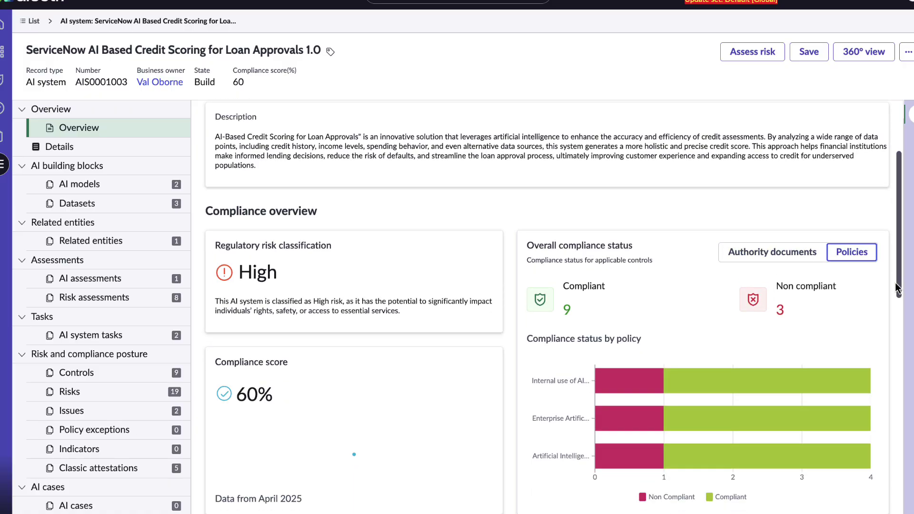
pyautogui.scroll(-5, 897, 289)
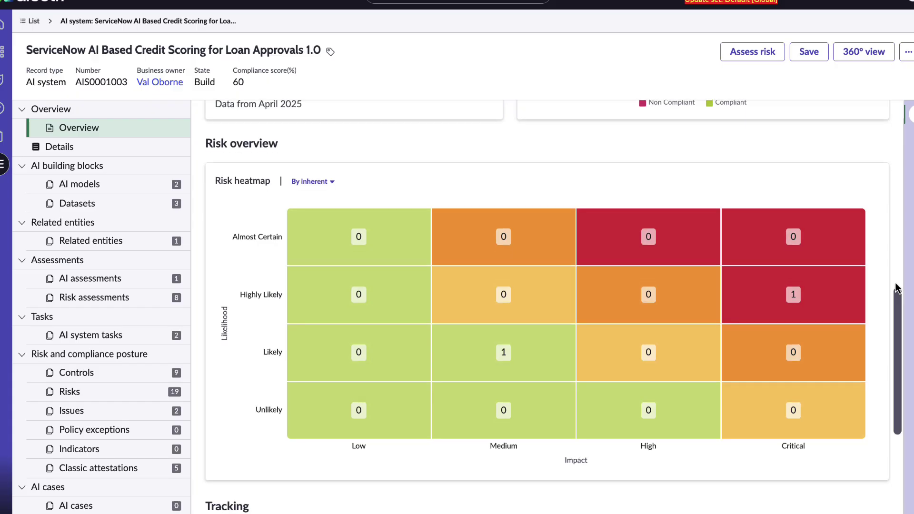
pyautogui.scroll(-5, 896, 288)
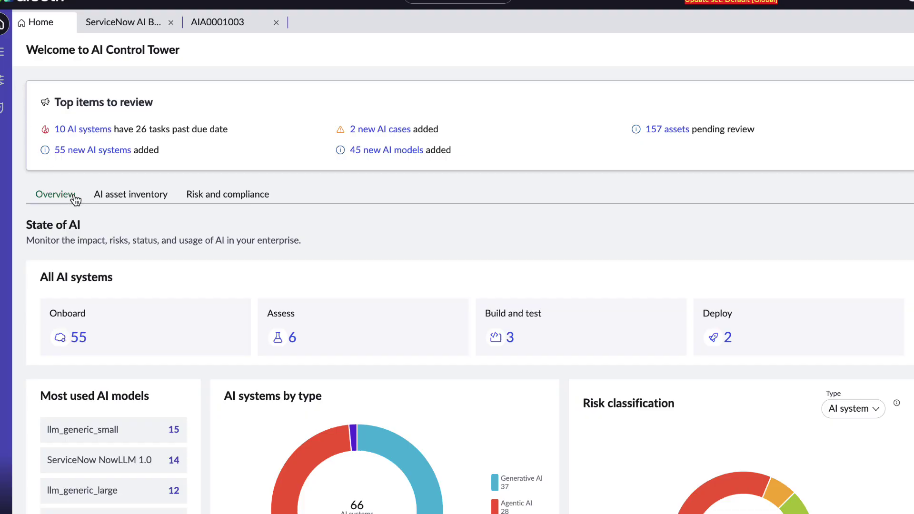
pyautogui.click(131, 196)
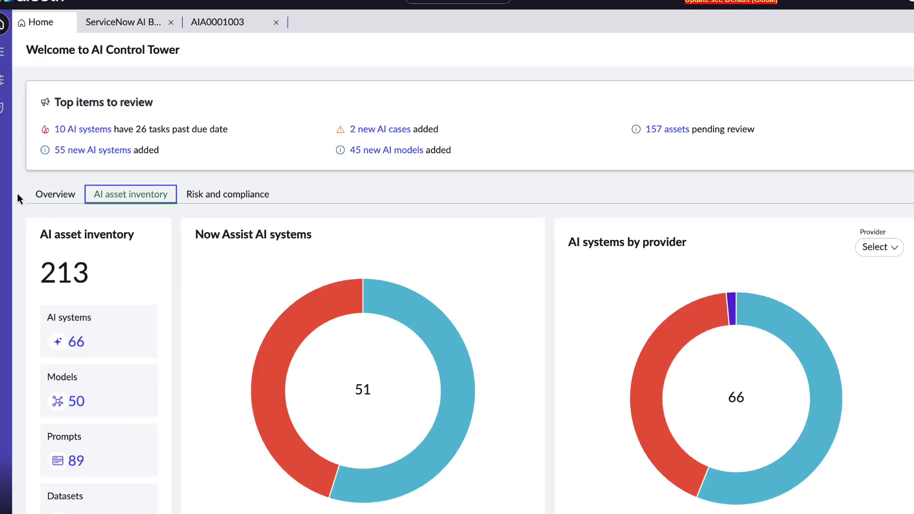
pyautogui.click(229, 196)
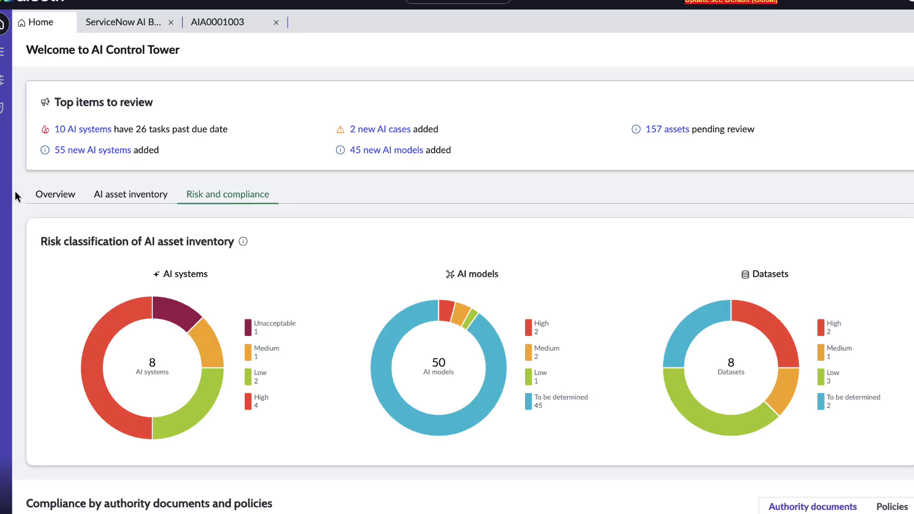
pyautogui.click(41, 196)
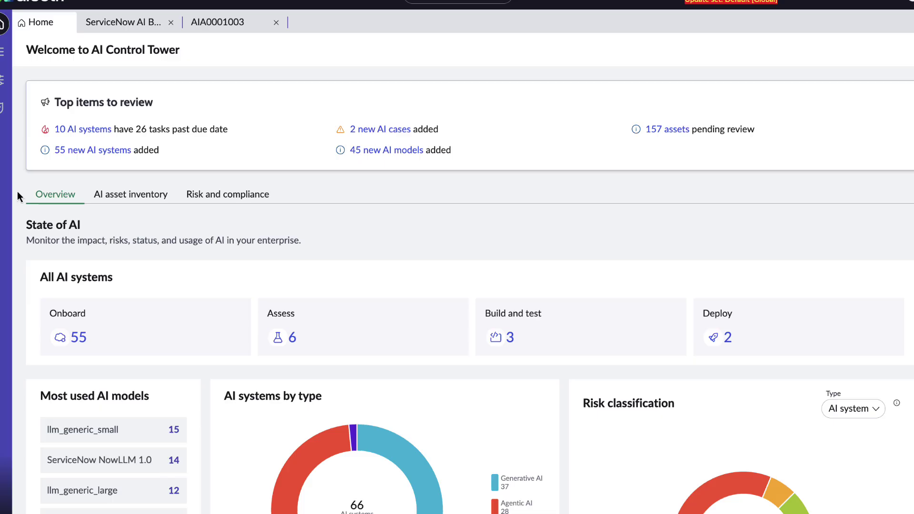
pyautogui.scroll(-4, 17, 196)
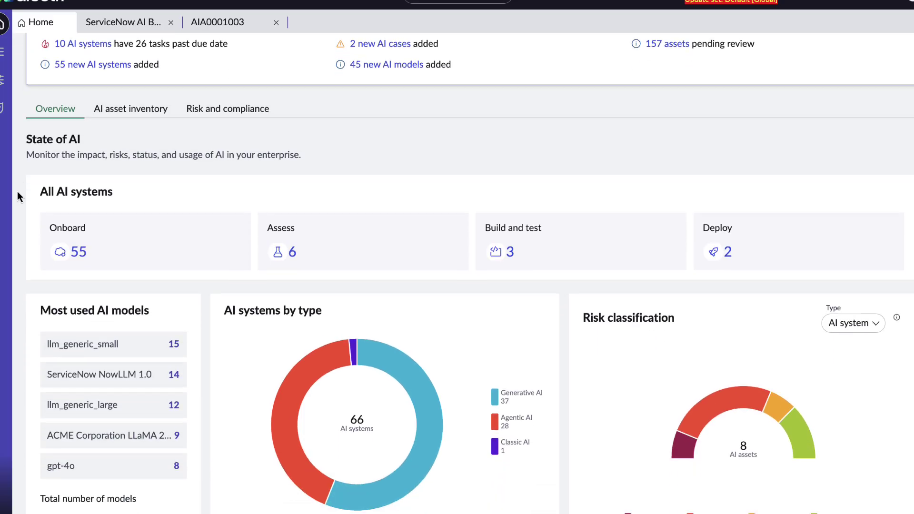
pyautogui.scroll(-5, 18, 195)
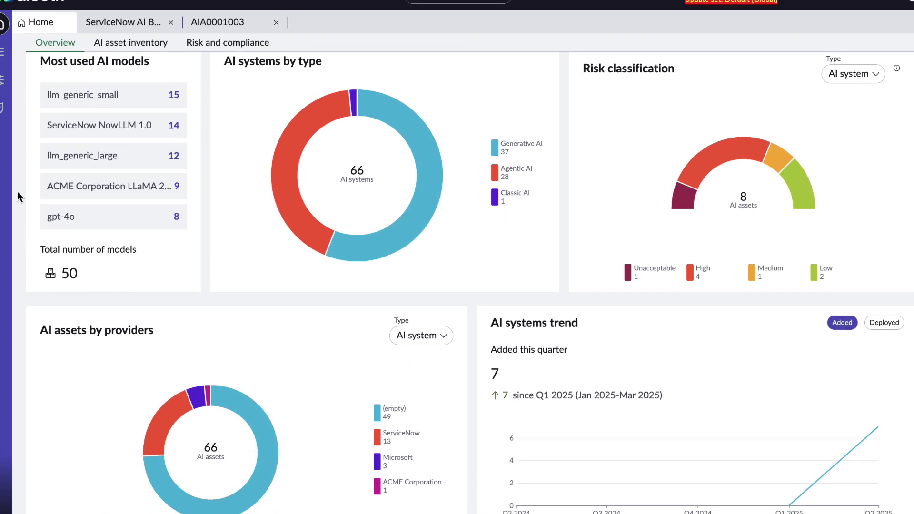
pyautogui.scroll(-4, 18, 196)
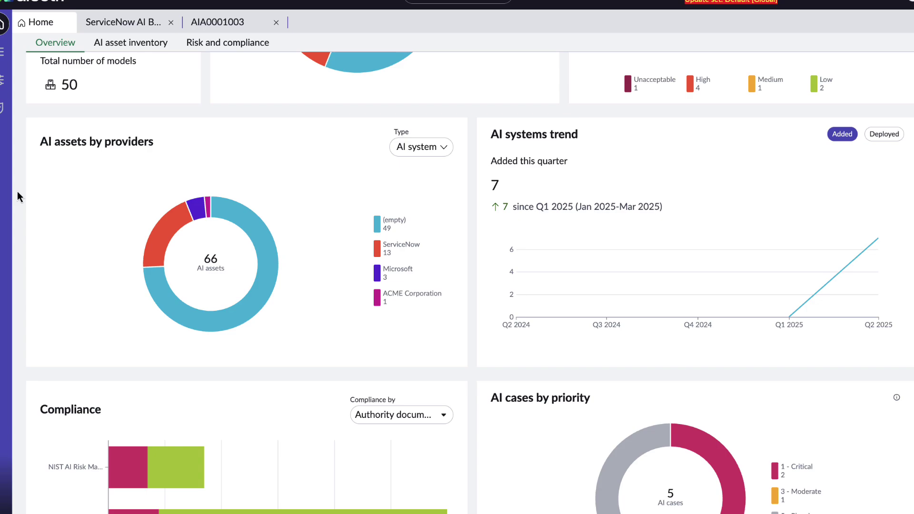
pyautogui.scroll(-2, 17, 195)
pyautogui.scroll(-1, 18, 197)
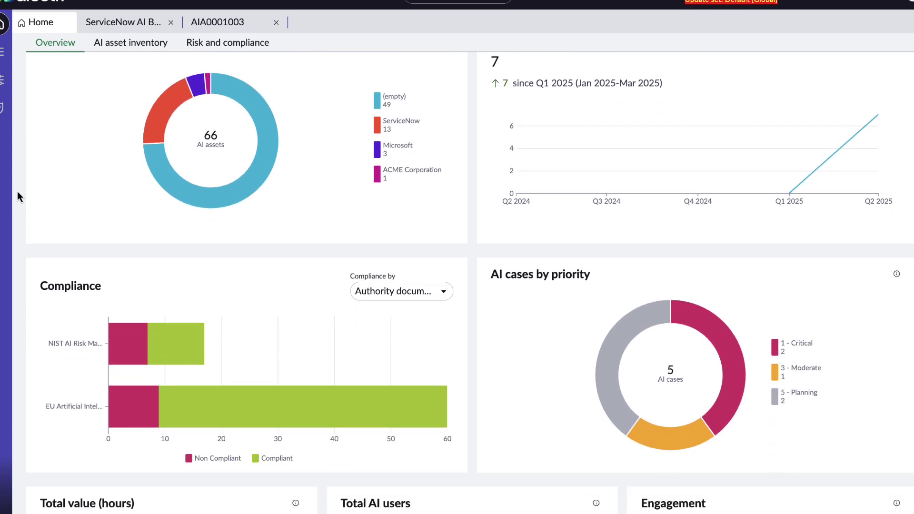
pyautogui.scroll(4, 17, 197)
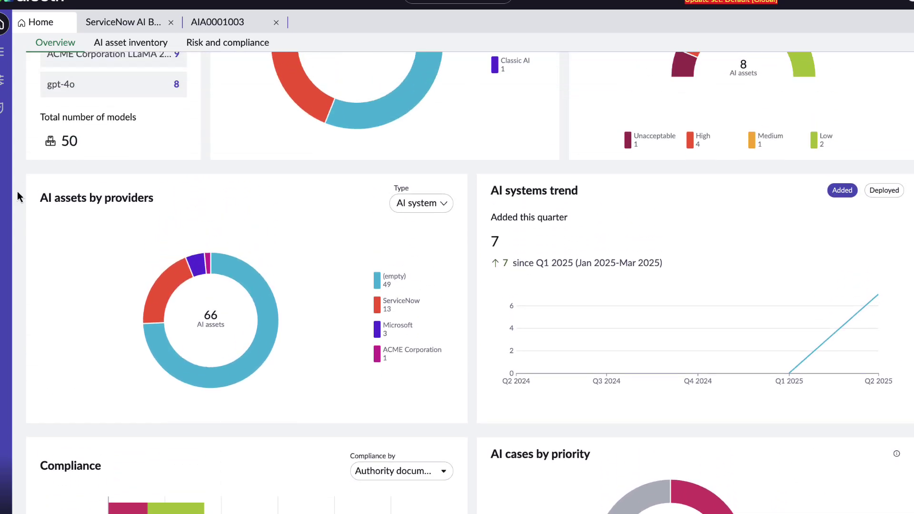
pyautogui.scroll(6, 18, 195)
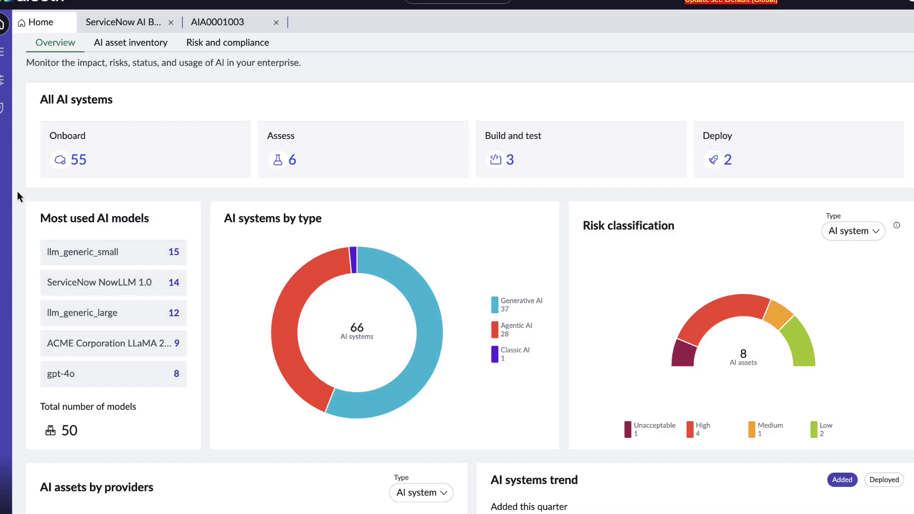
pyautogui.scroll(4, 17, 191)
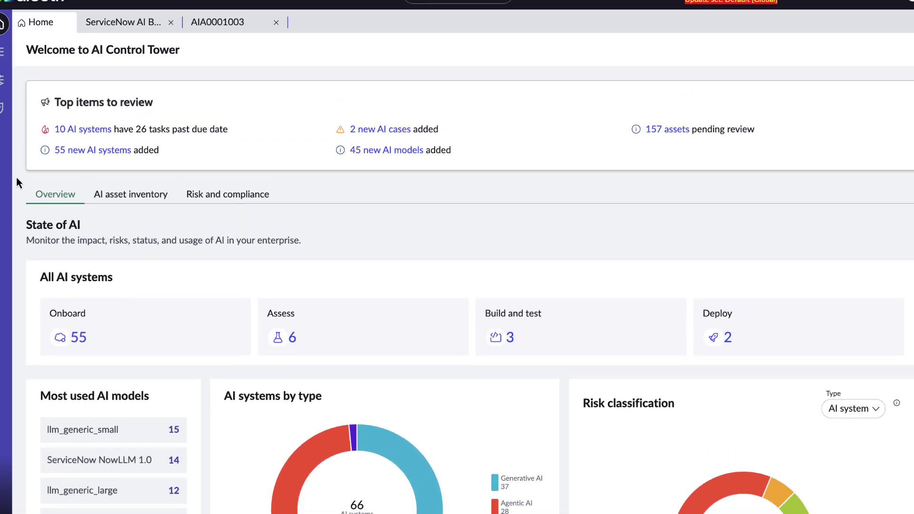
pyautogui.click(3, 108)
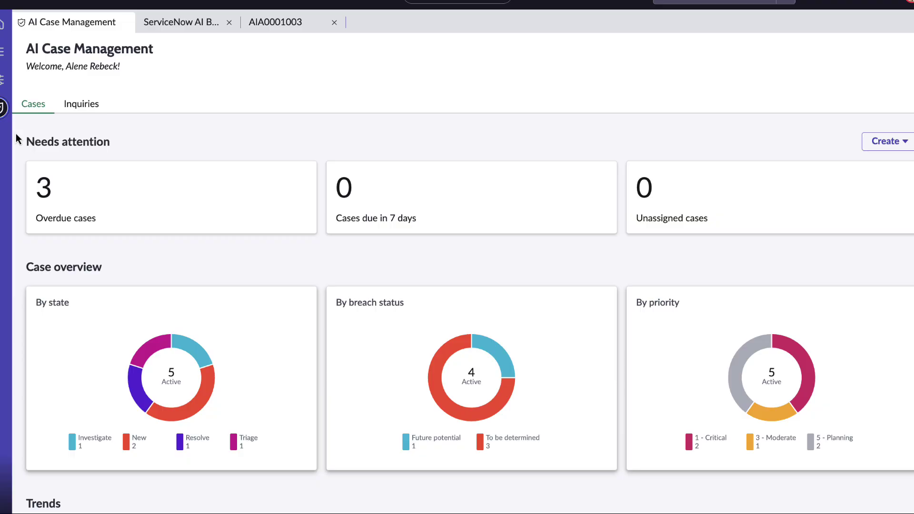
# Show the Inquiries tab with 10 active and 3 unassigned inquiries
pyautogui.click(80, 104)
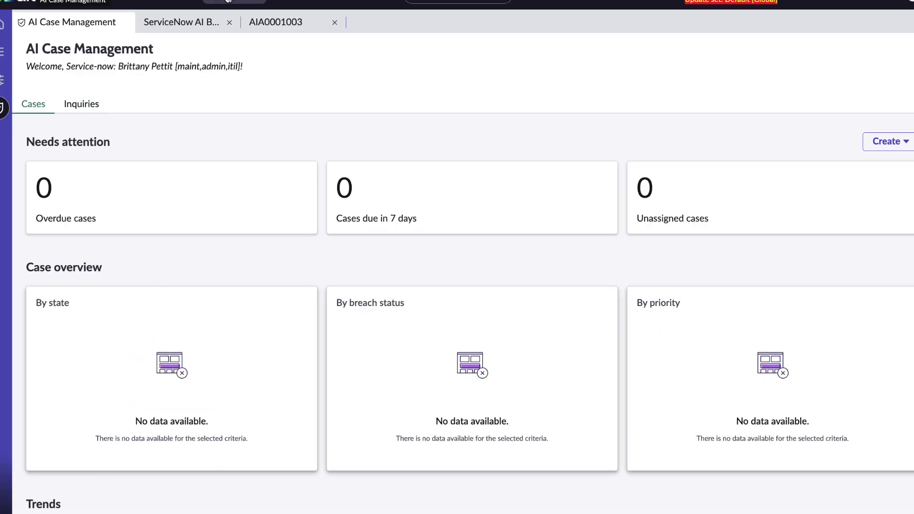
# Switch to the AI Risk and Compliance Workspace from the Workspaces menu
pyautogui.click(229, 1)
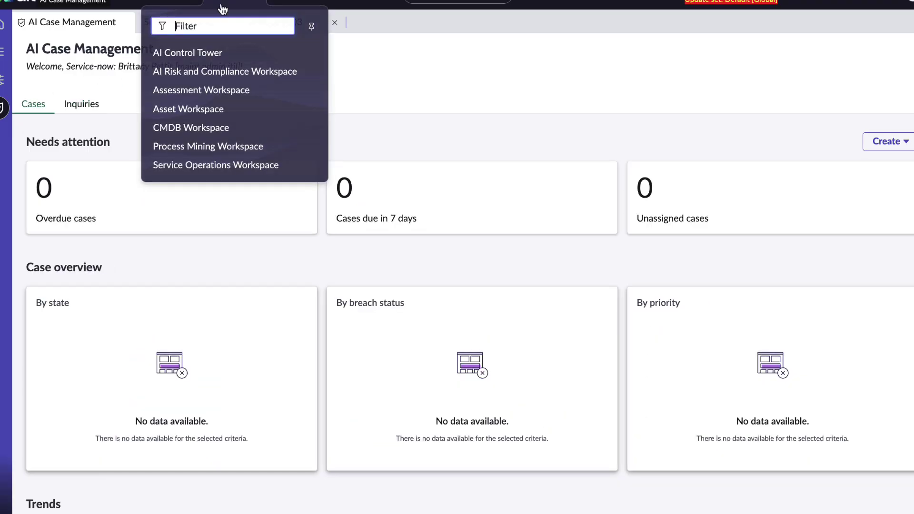
pyautogui.click(194, 71)
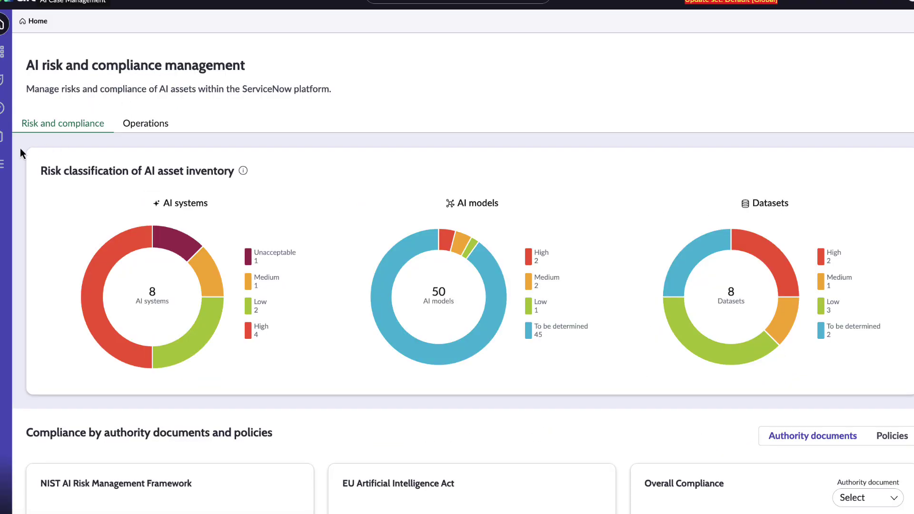
pyautogui.scroll(-8, 16, 148)
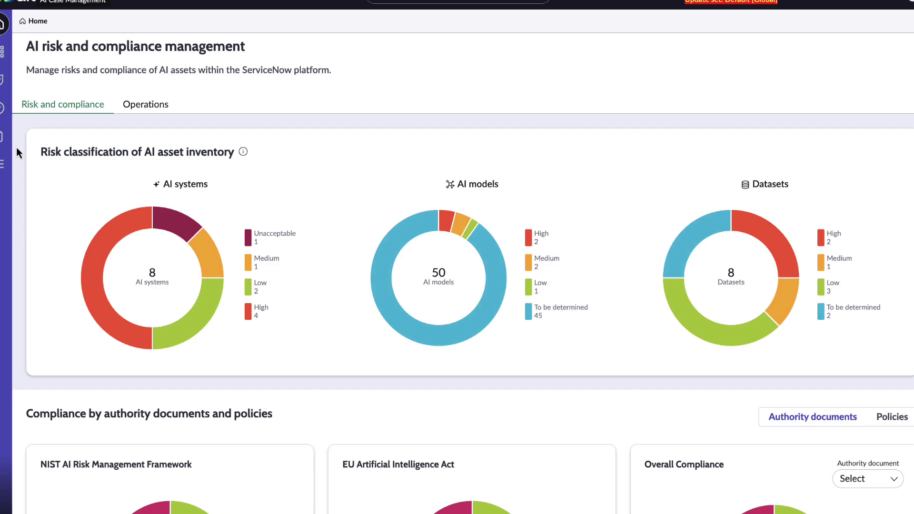
pyautogui.scroll(8, 17, 149)
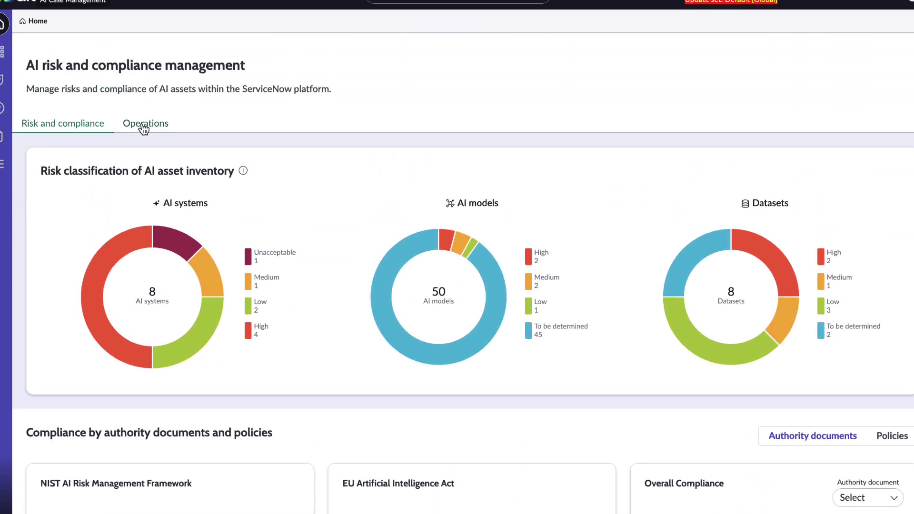
# Browse the Operations view of AI systems, then open the Heatmap workbench plotting 11 risks
pyautogui.click(125, 124)
pyautogui.scroll(-7, 16, 151)
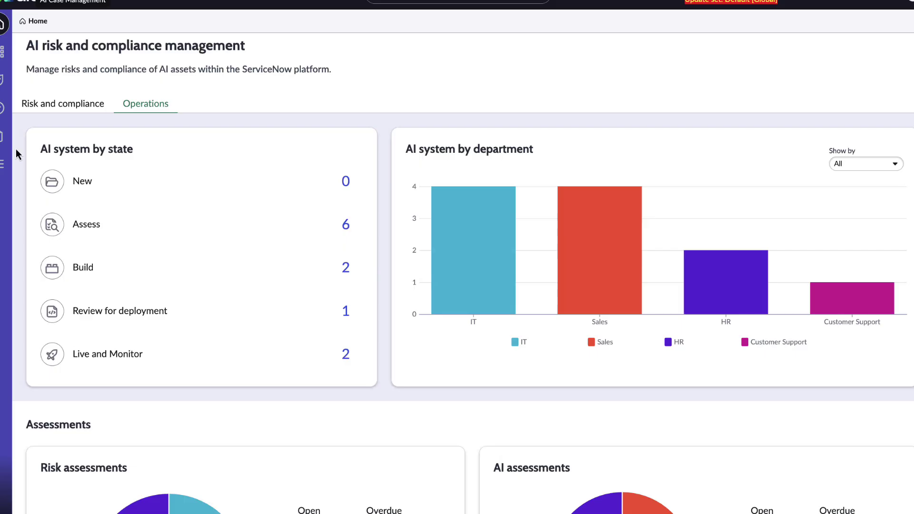
pyautogui.scroll(-8, 15, 150)
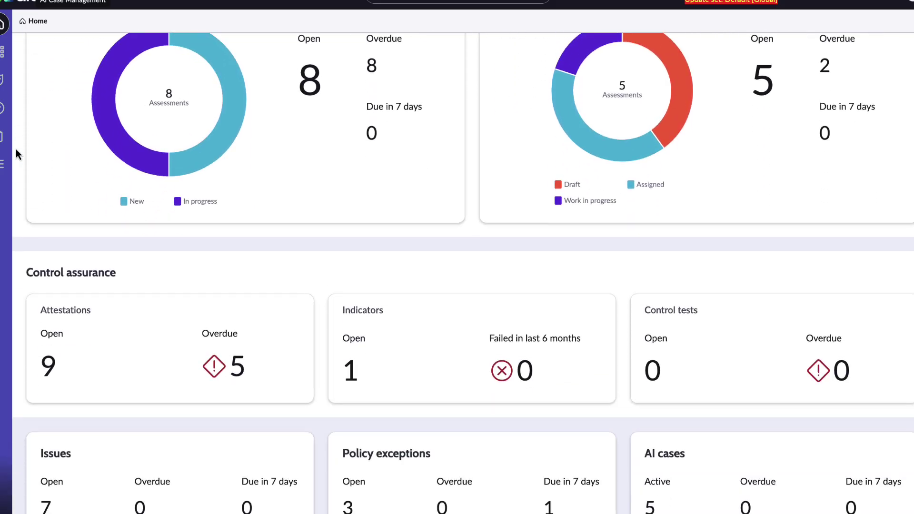
pyautogui.scroll(13, 15, 148)
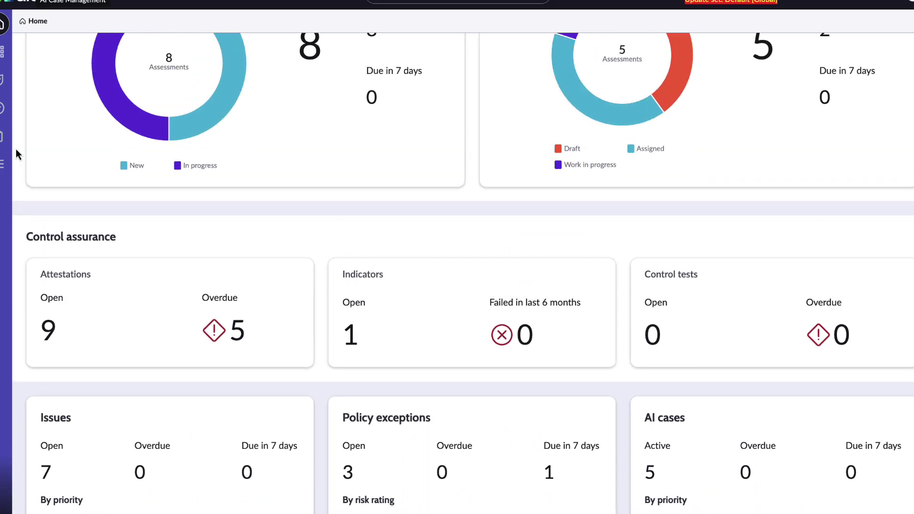
pyautogui.scroll(3, 16, 152)
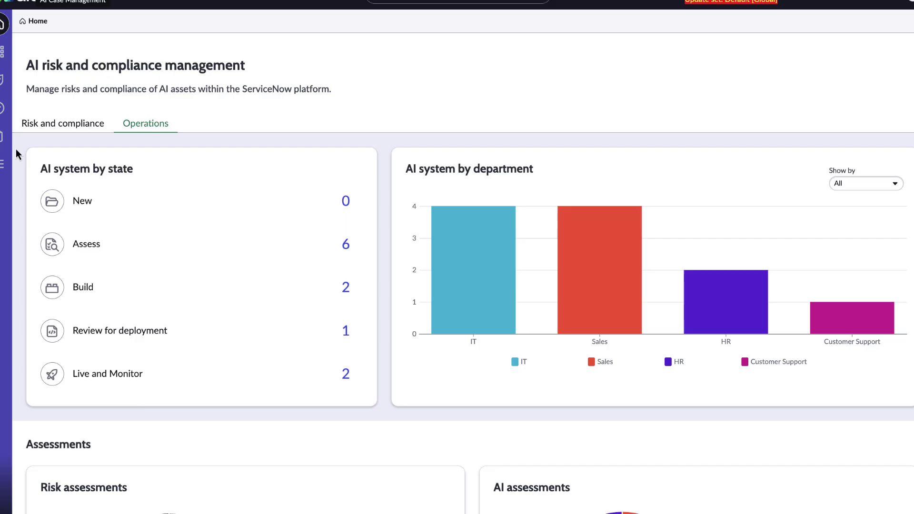
pyautogui.click(2, 52)
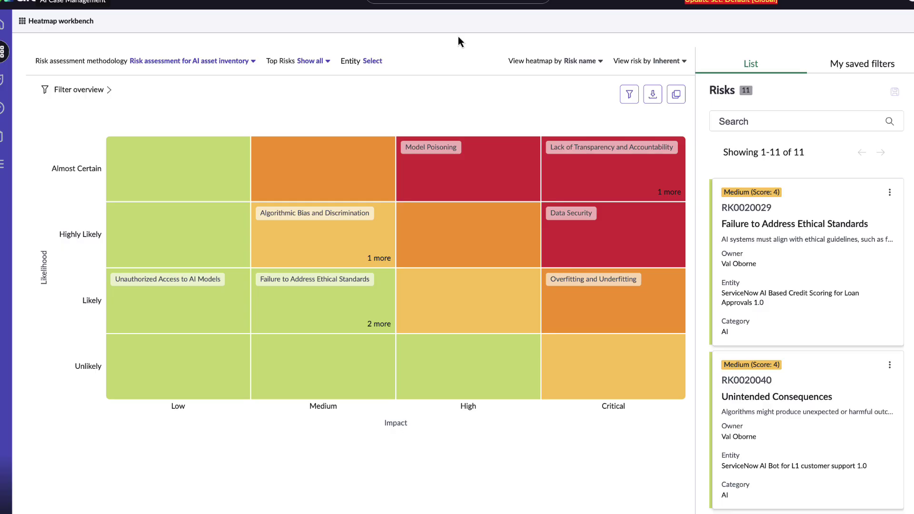
# Open the 'View risk by' dropdown to reveal Inherent, Residual and Target options
pyautogui.click(677, 61)
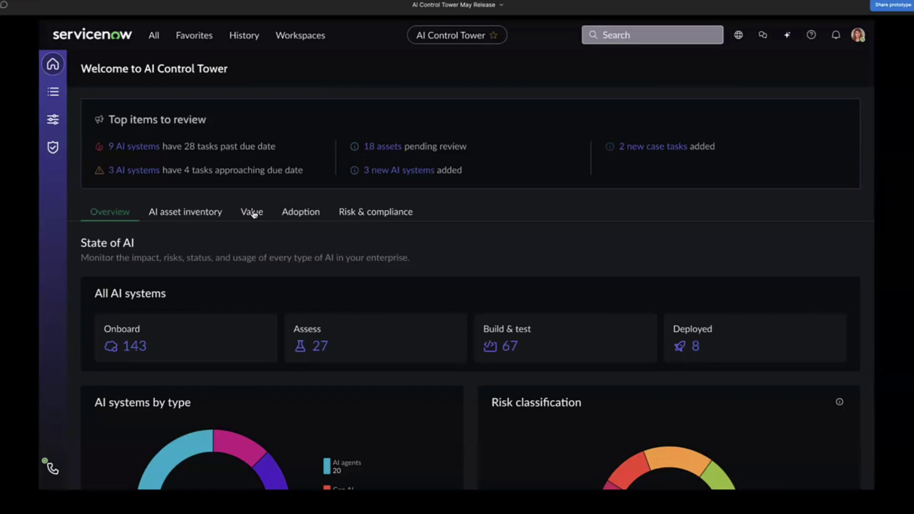
# Show the Value tab (532 productivity hours, 7,422 average AI users) and scroll its time-saved charts
pyautogui.click(253, 214)
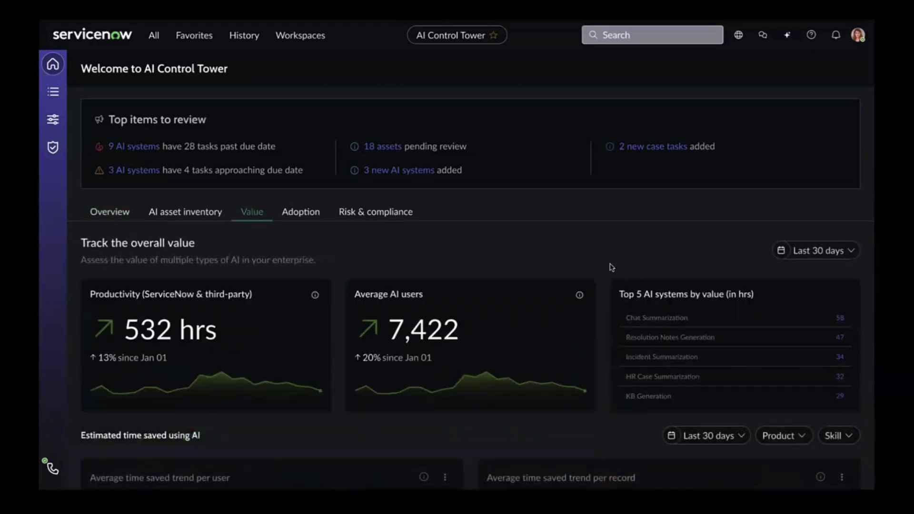
pyautogui.scroll(-1, 608, 307)
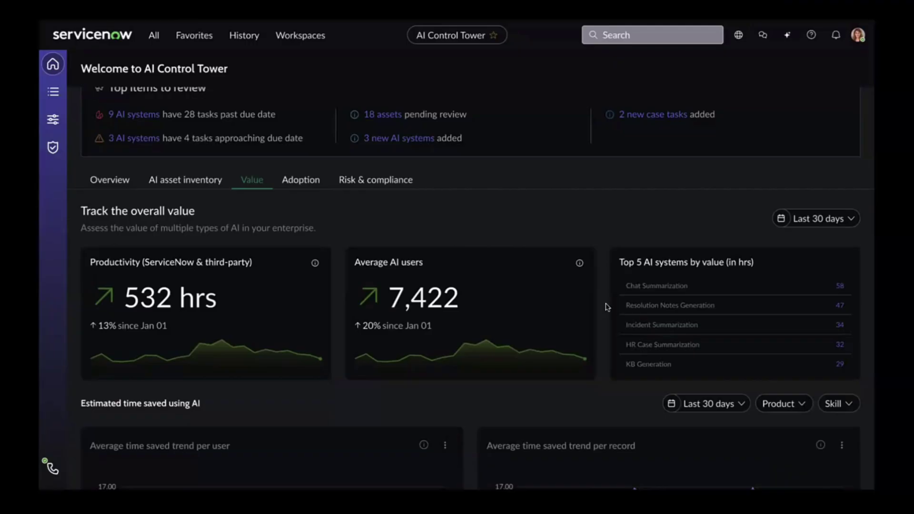
pyautogui.scroll(-3, 608, 307)
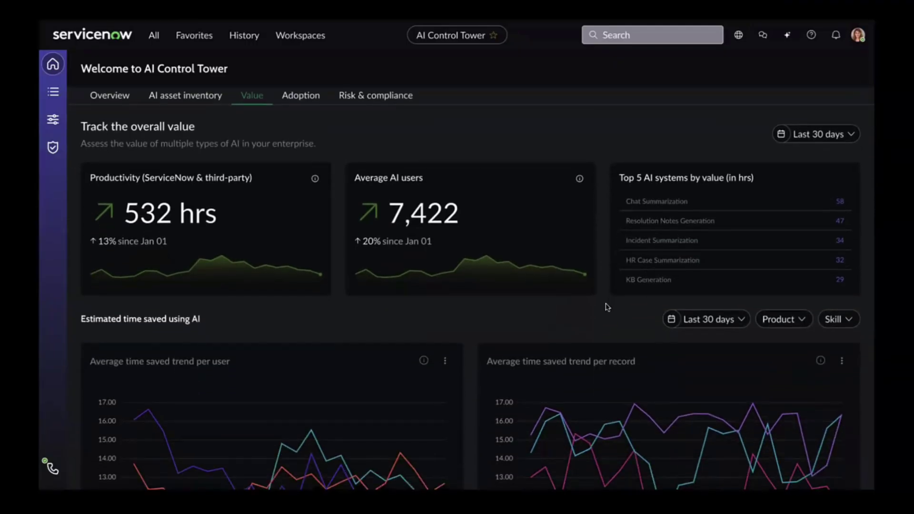
pyautogui.scroll(-5, 607, 307)
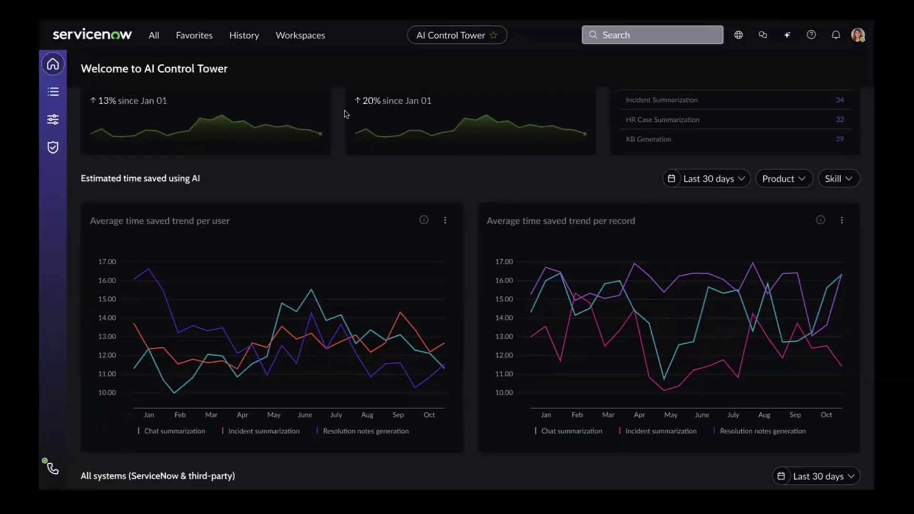
pyautogui.scroll(6, 346, 115)
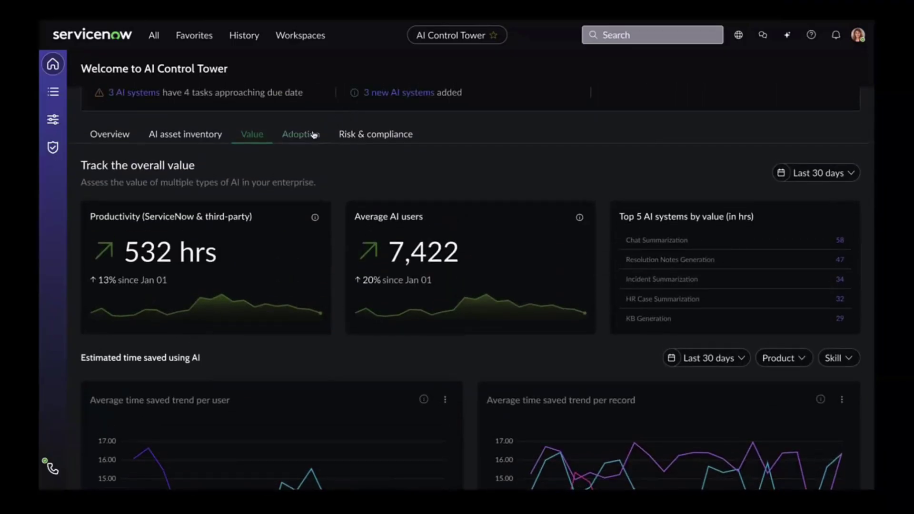
# Open the Adoption tab showing 11417 AI actions, 1120 daily unique users and 33% positive feedback, and review its daily usage charts
pyautogui.click(313, 134)
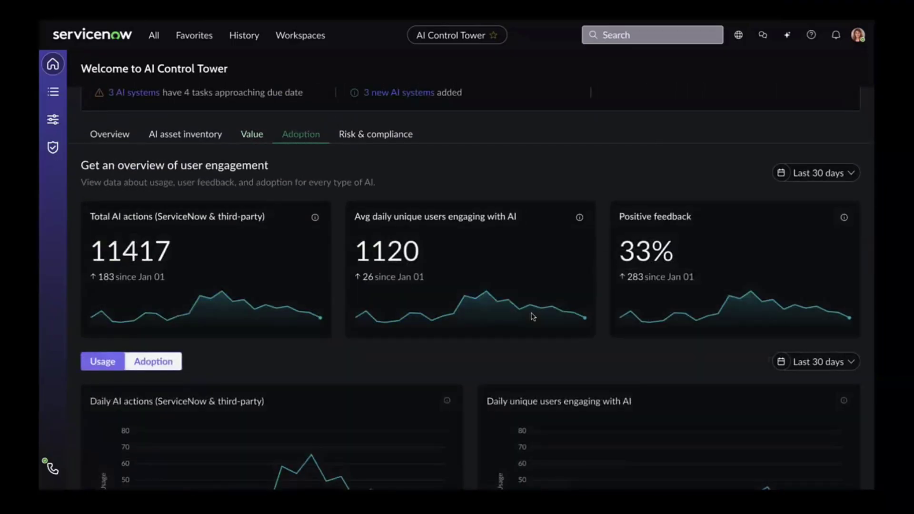
pyautogui.scroll(-3, 533, 317)
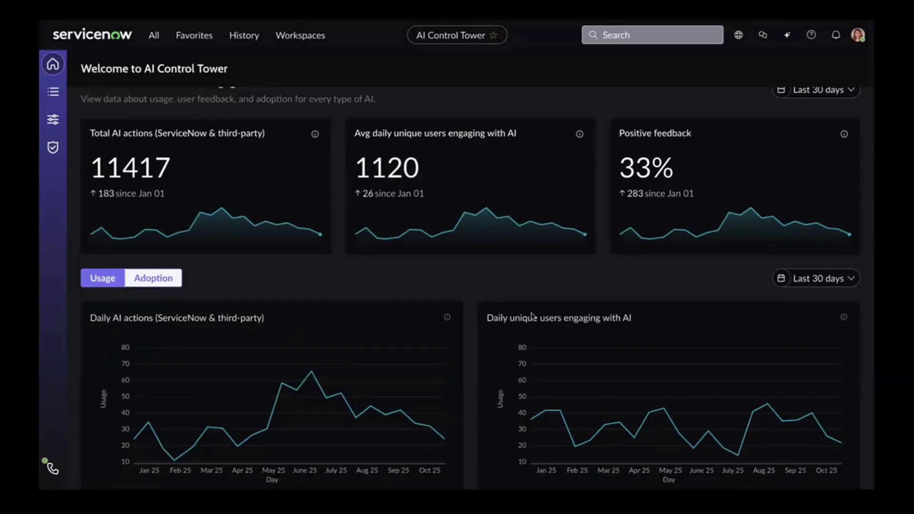
pyautogui.scroll(-3, 468, 392)
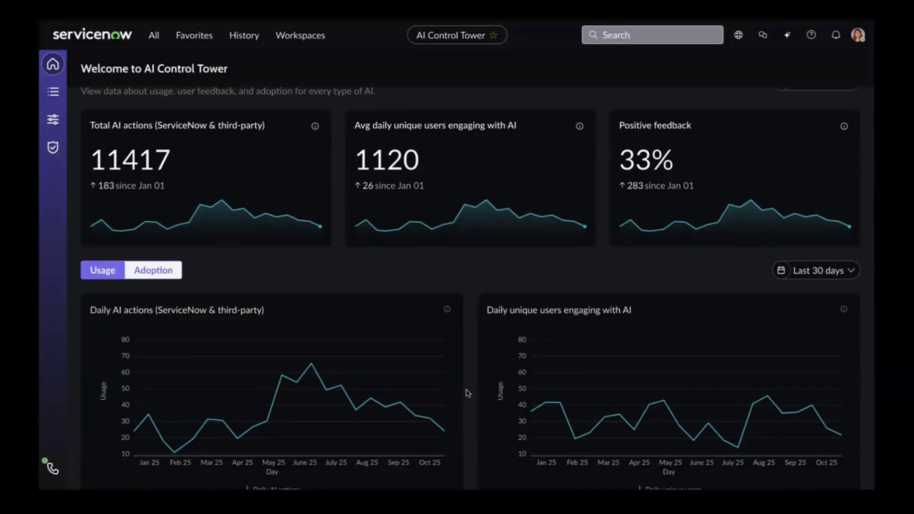
pyautogui.scroll(9, 468, 393)
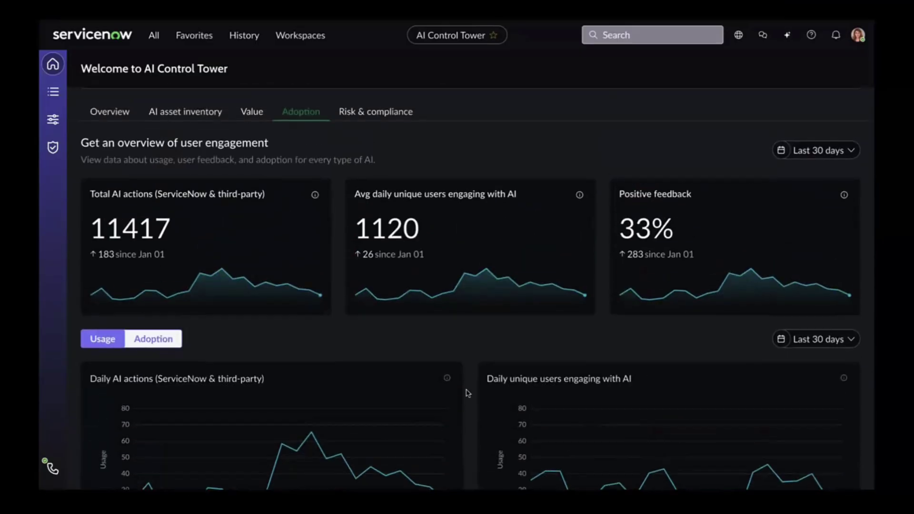